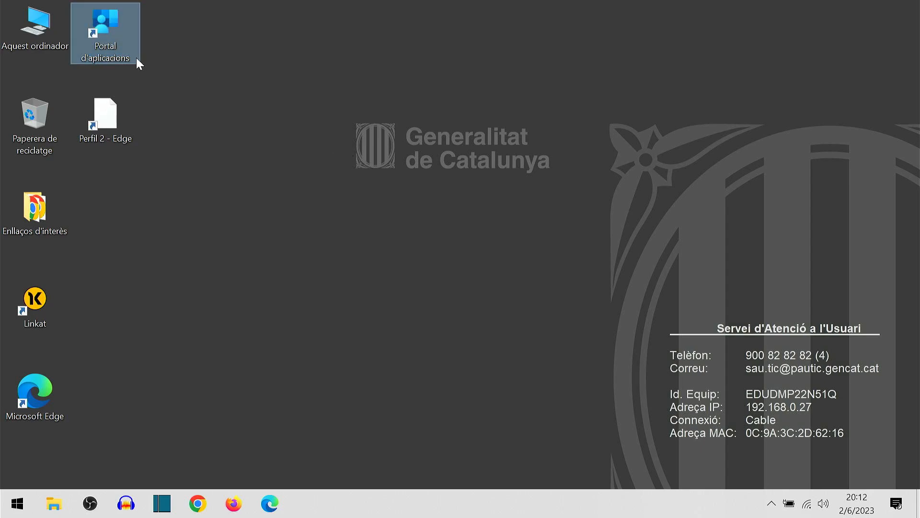
- Search the Company Portal for "obs", view the OBS Studio 27.1.3 page, and close the portal
{"action": "double_click", "coordinate": [104, 30]}
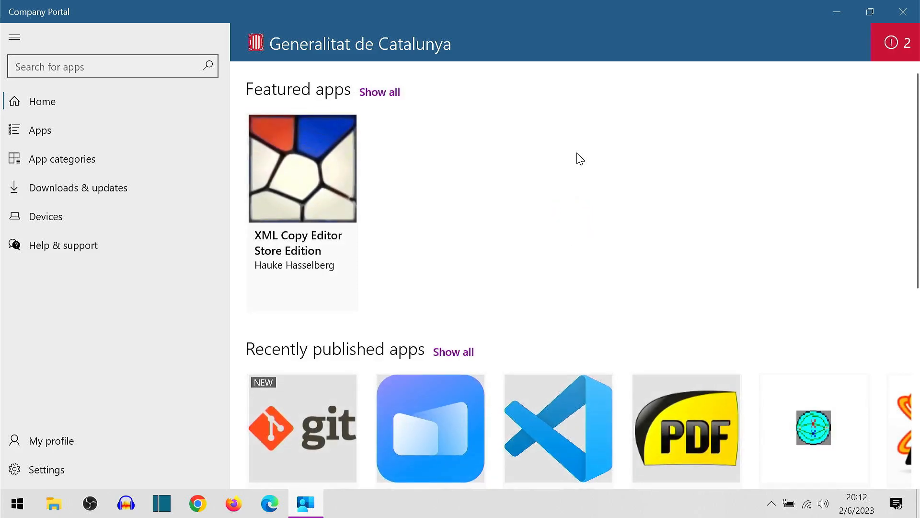
{"action": "left_click", "coordinate": [38, 67]}
{"action": "type", "text": "obs"}
{"action": "key", "text": "Return"}
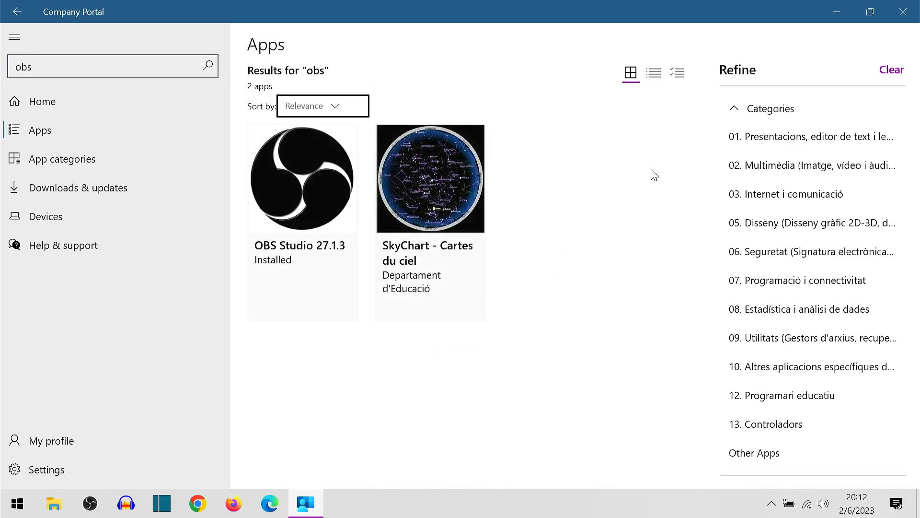
{"action": "left_click", "coordinate": [309, 202]}
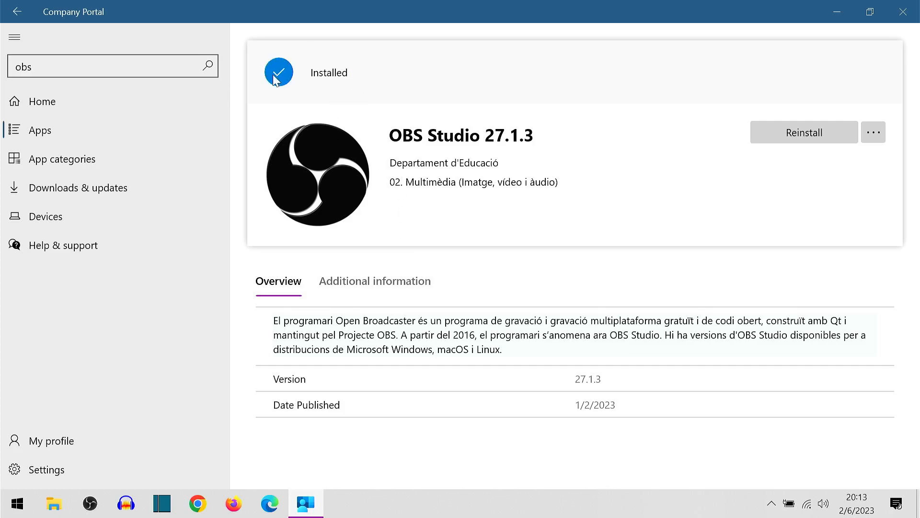
{"action": "left_click", "coordinate": [805, 135]}
{"action": "left_click", "coordinate": [905, 21]}
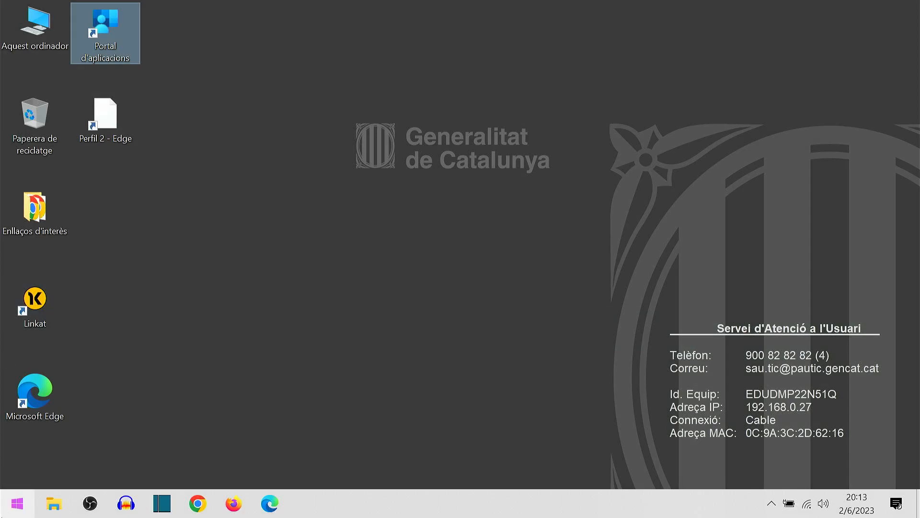
- Search the computer for "obs" and launch OBS Studio (64bit)
{"action": "left_click", "coordinate": [20, 510]}
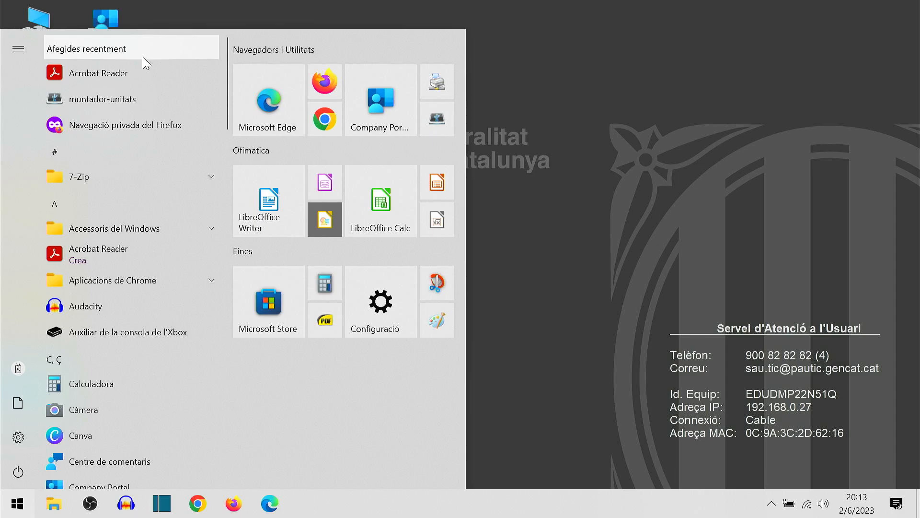
{"action": "type", "text": "obs"}
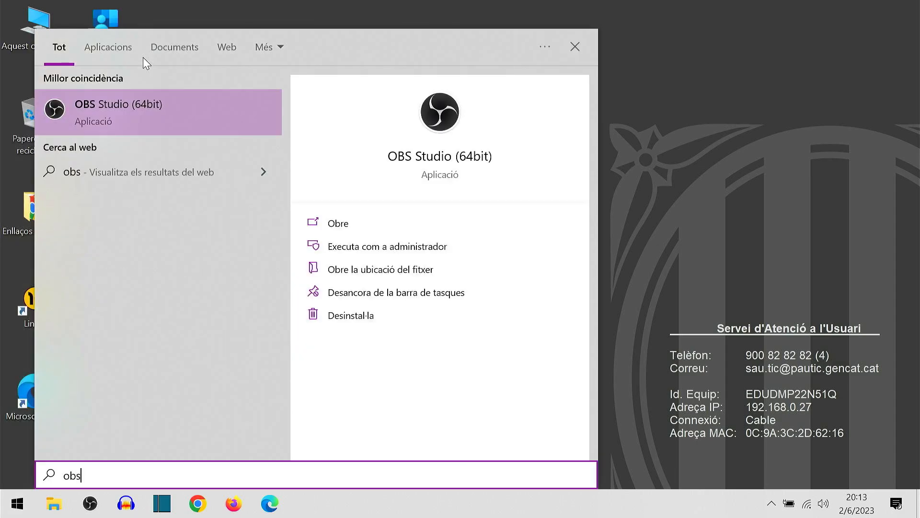
{"action": "left_click", "coordinate": [134, 109]}
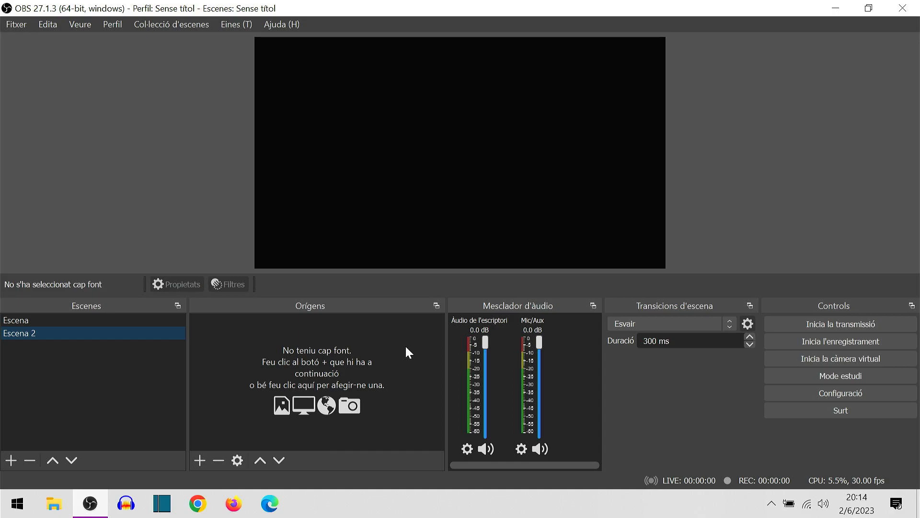
- Start the automatic configuration wizard and choose to optimize only for recording, without streaming
{"action": "left_click", "coordinate": [233, 27]}
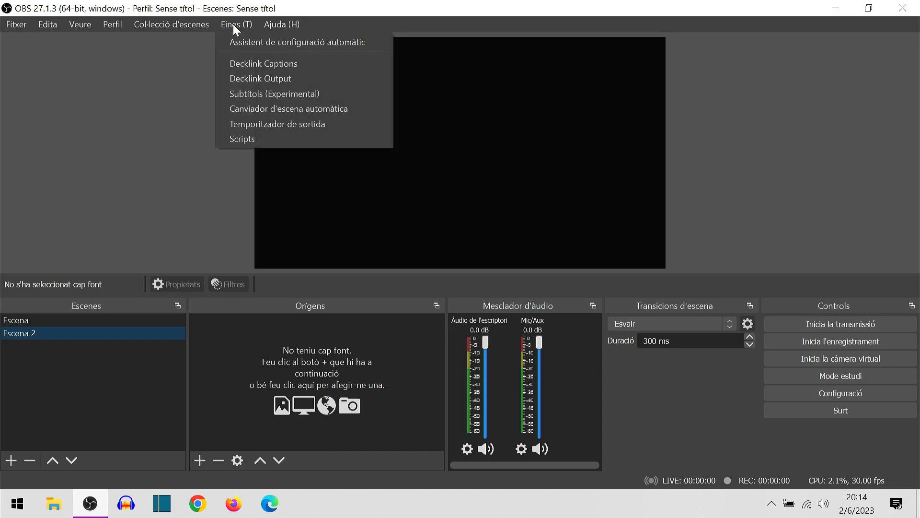
{"action": "left_click", "coordinate": [253, 47]}
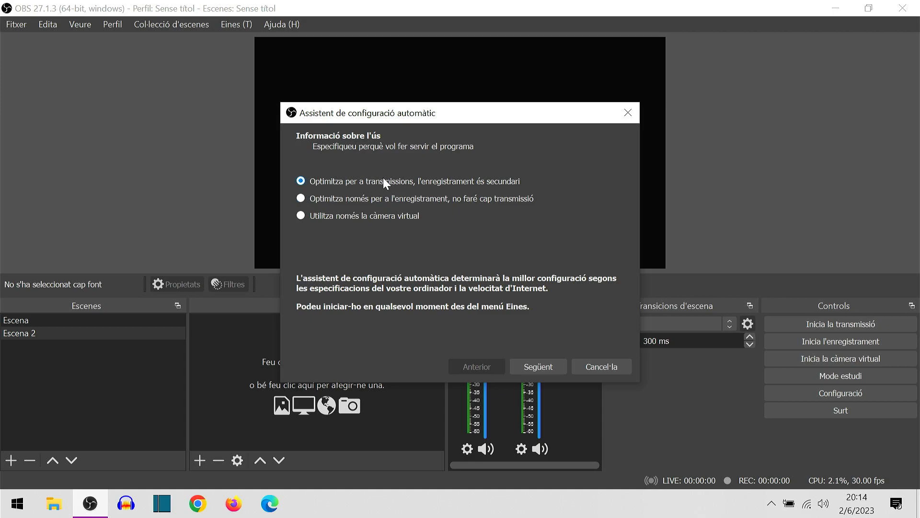
{"action": "left_click", "coordinate": [367, 197]}
{"action": "left_click", "coordinate": [554, 369]}
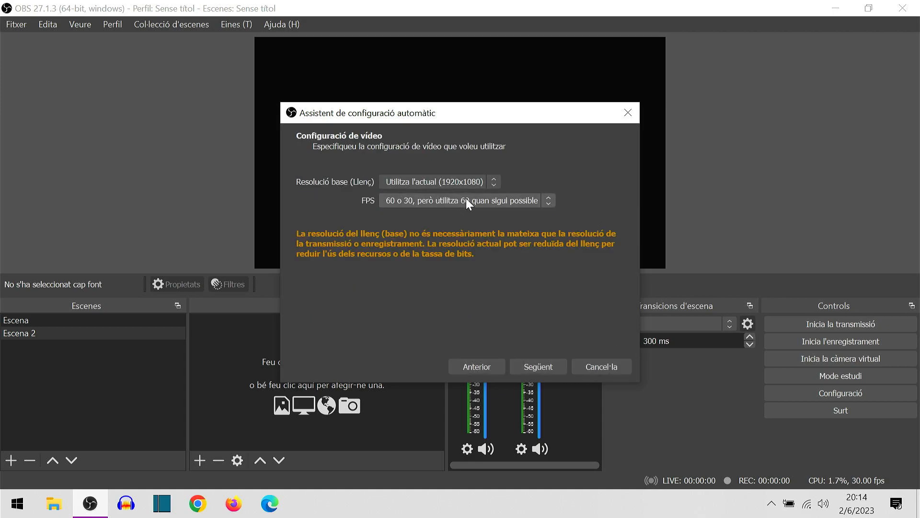
- Keep the current 1920x1080 base resolution and the 60 or 30 FPS option preferring 60, run the wizard's test, and apply the resulting configuration
{"action": "left_click", "coordinate": [494, 180]}
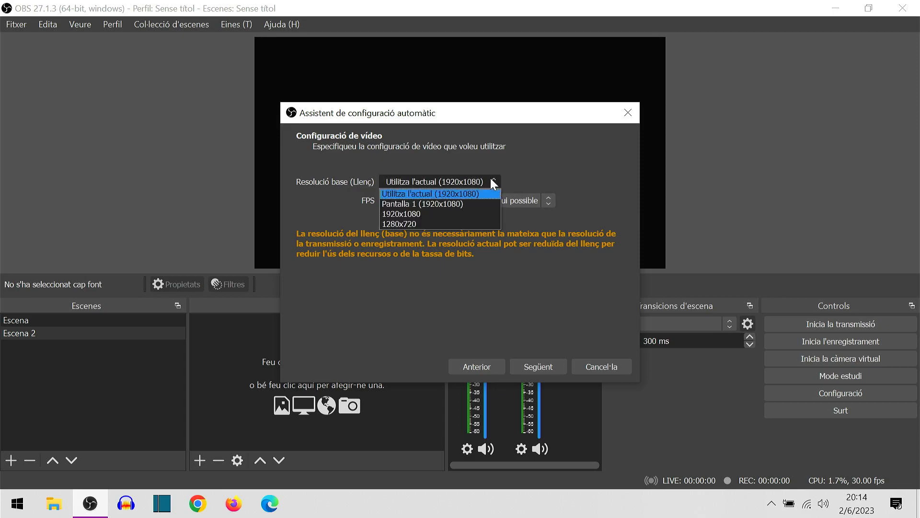
{"action": "left_click", "coordinate": [459, 195]}
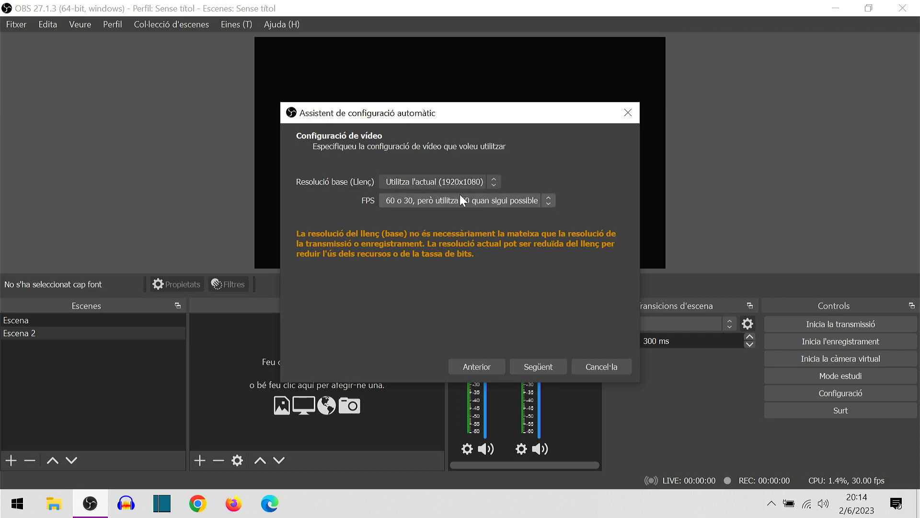
{"action": "left_click", "coordinate": [495, 197]}
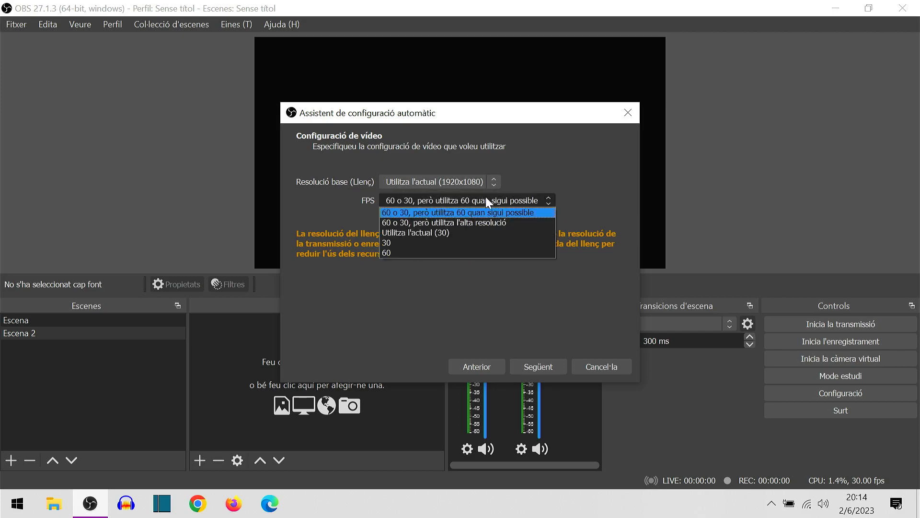
{"action": "left_click", "coordinate": [436, 213]}
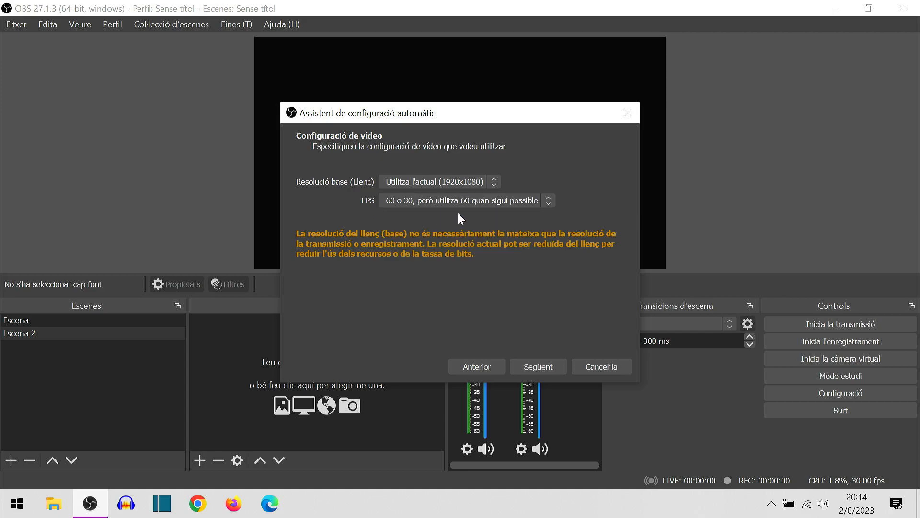
{"action": "left_click", "coordinate": [538, 367]}
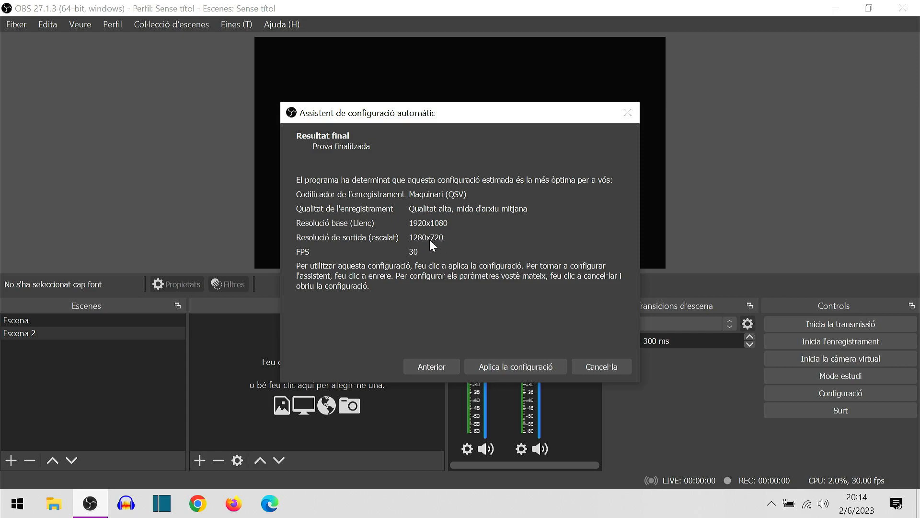
{"action": "left_click", "coordinate": [502, 363]}
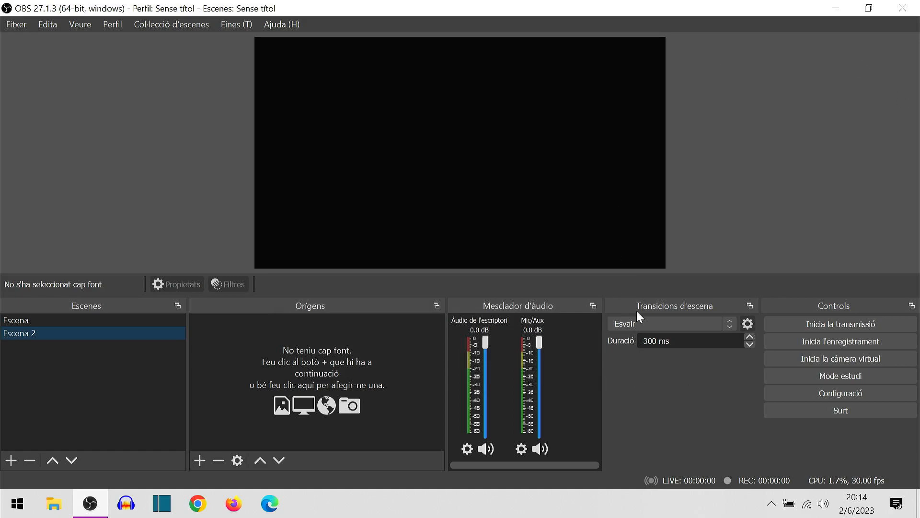
- In the video settings, set the scaled output resolution to 1920x1080 and the common FPS value to 60, and apply the changes
{"action": "left_click", "coordinate": [858, 392]}
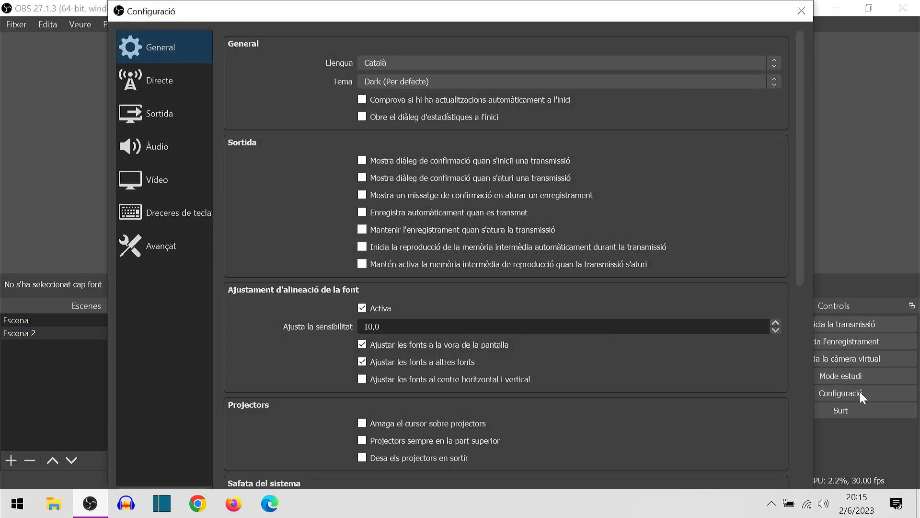
{"action": "left_click", "coordinate": [167, 181]}
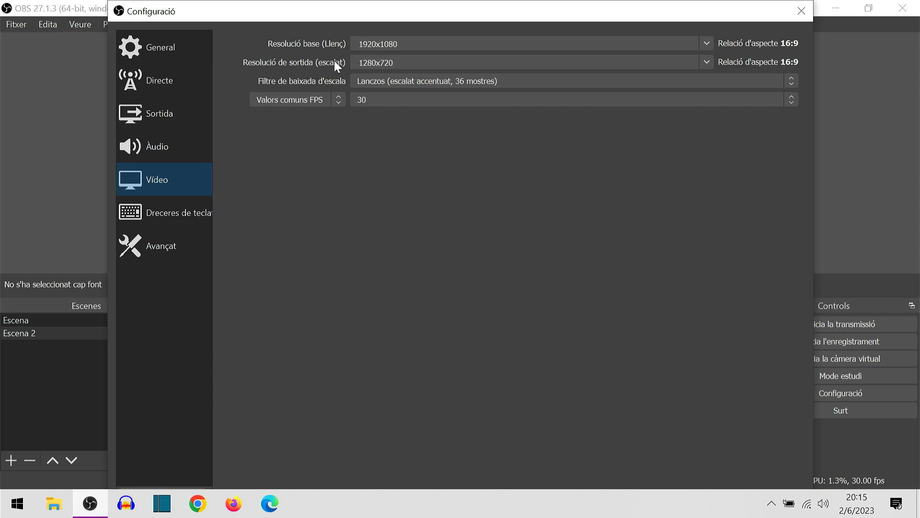
{"action": "left_click", "coordinate": [711, 67]}
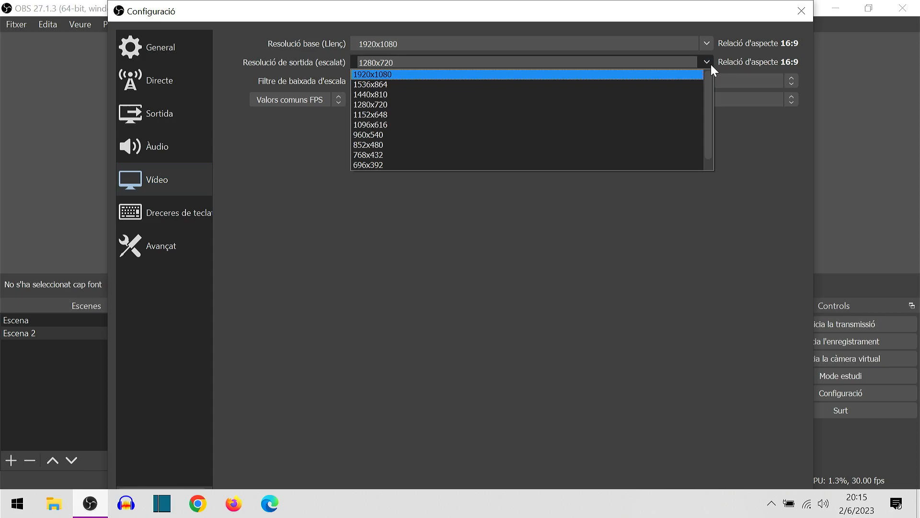
{"action": "left_click", "coordinate": [406, 73]}
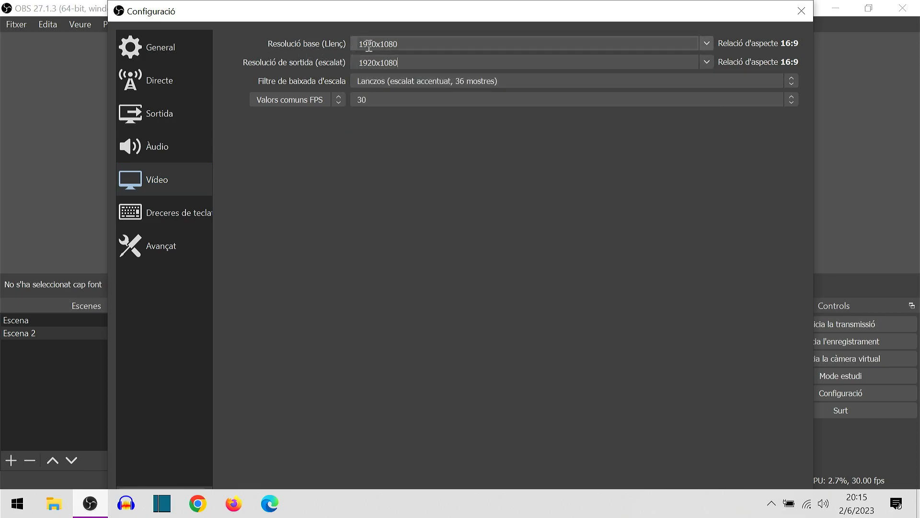
{"action": "left_click", "coordinate": [459, 102]}
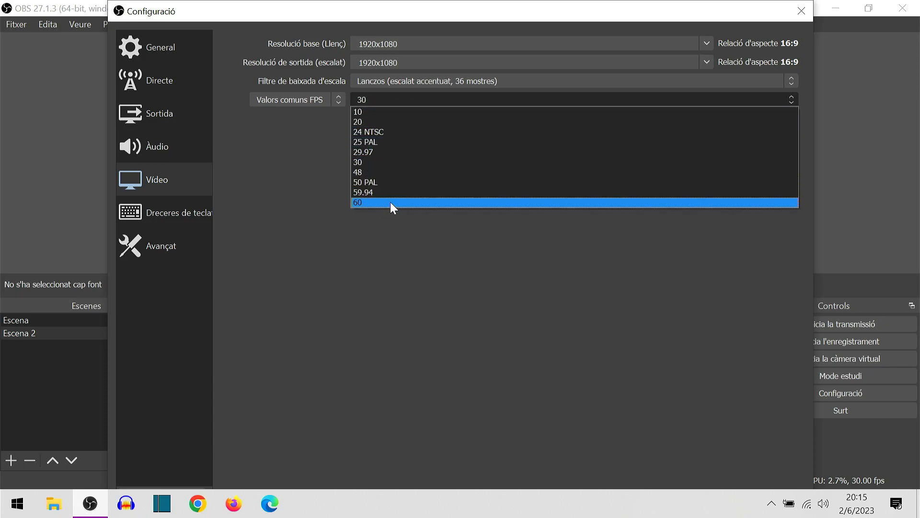
{"action": "left_click", "coordinate": [390, 202]}
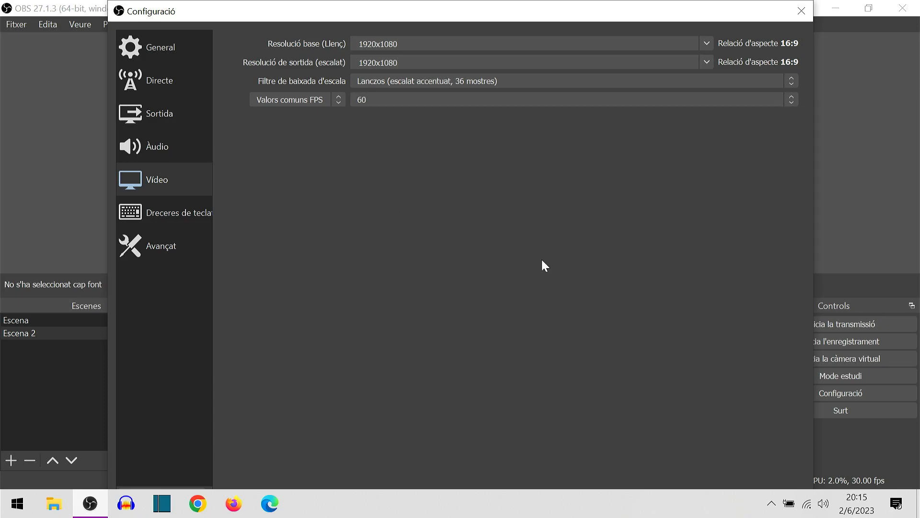
{"action": "left_click_drag", "start_coordinate": [621, 5], "coordinate": [630, 67]}
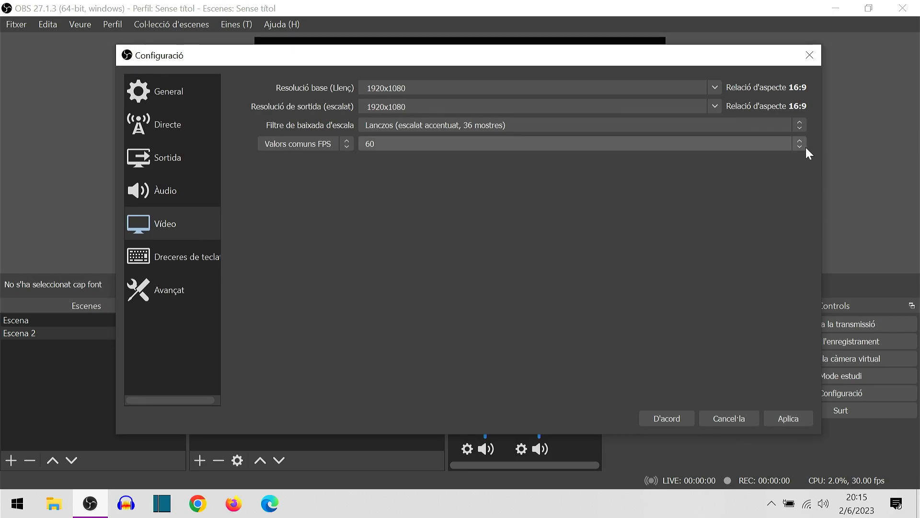
{"action": "left_click", "coordinate": [801, 420]}
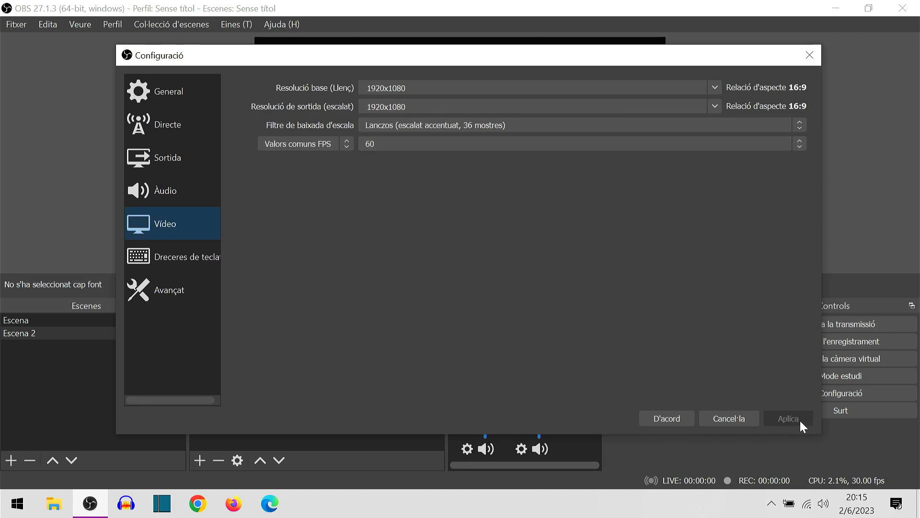
{"action": "left_click", "coordinate": [661, 418]}
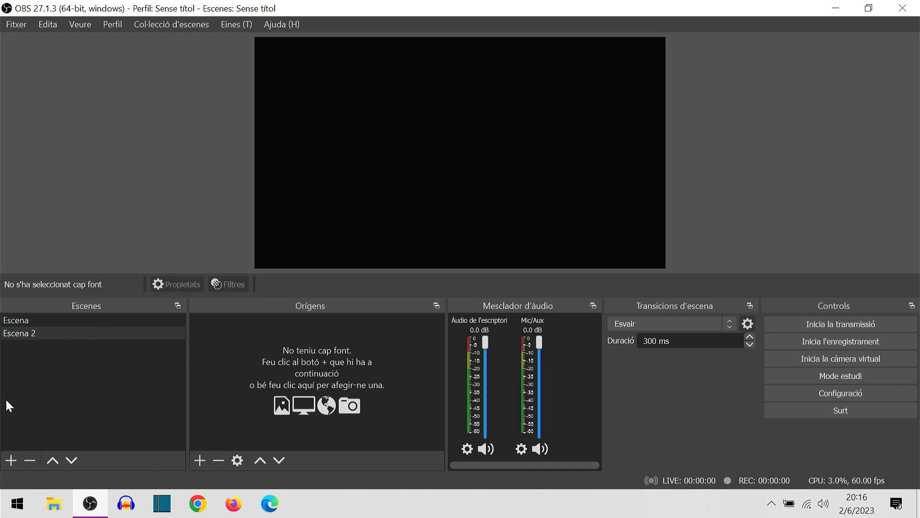
- Add a new scene named Escena 3 and view the source types available for it
{"action": "left_click", "coordinate": [13, 460]}
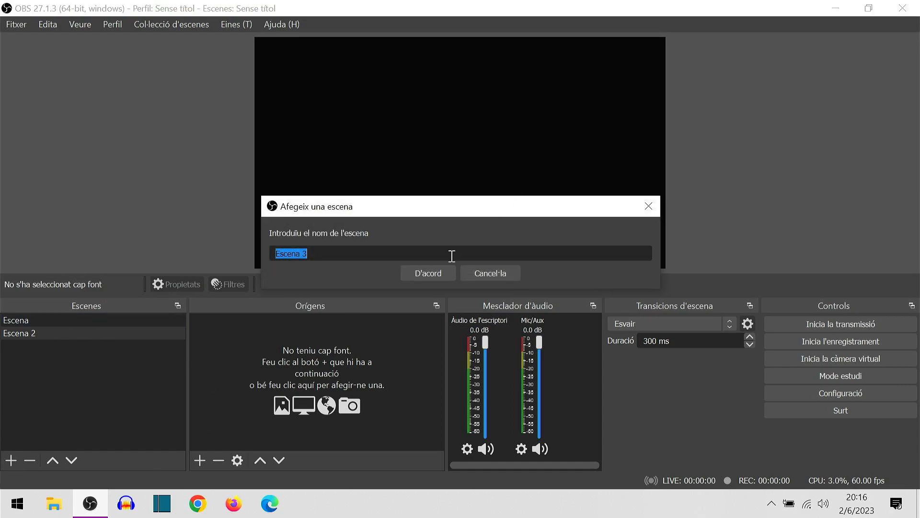
{"action": "left_click", "coordinate": [416, 277]}
{"action": "left_click", "coordinate": [198, 460]}
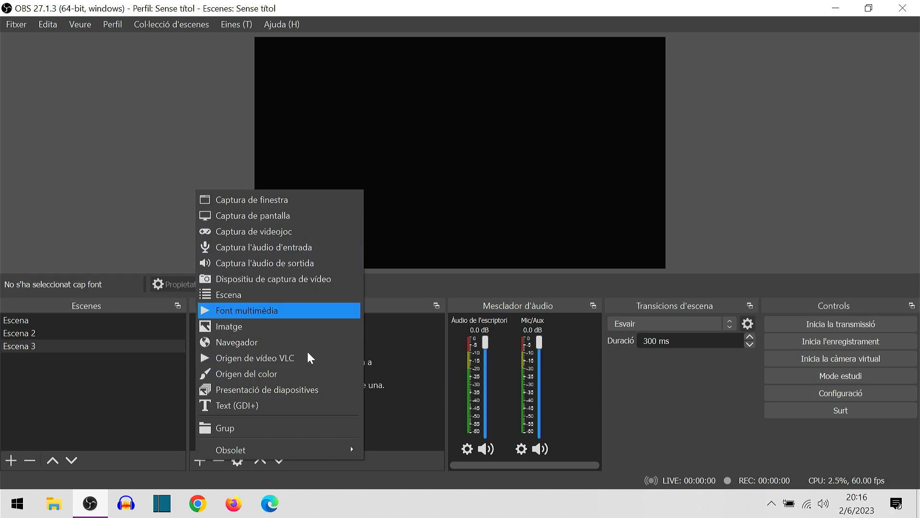
{"action": "left_click", "coordinate": [422, 283]}
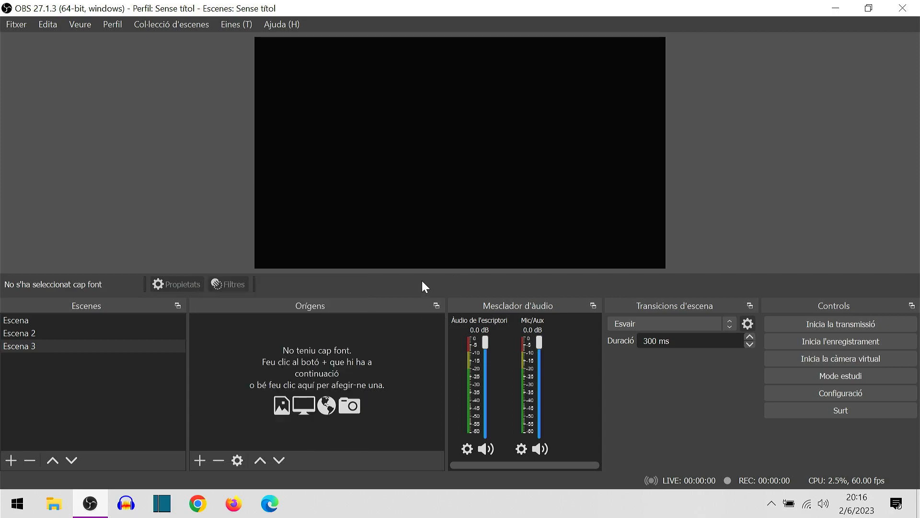